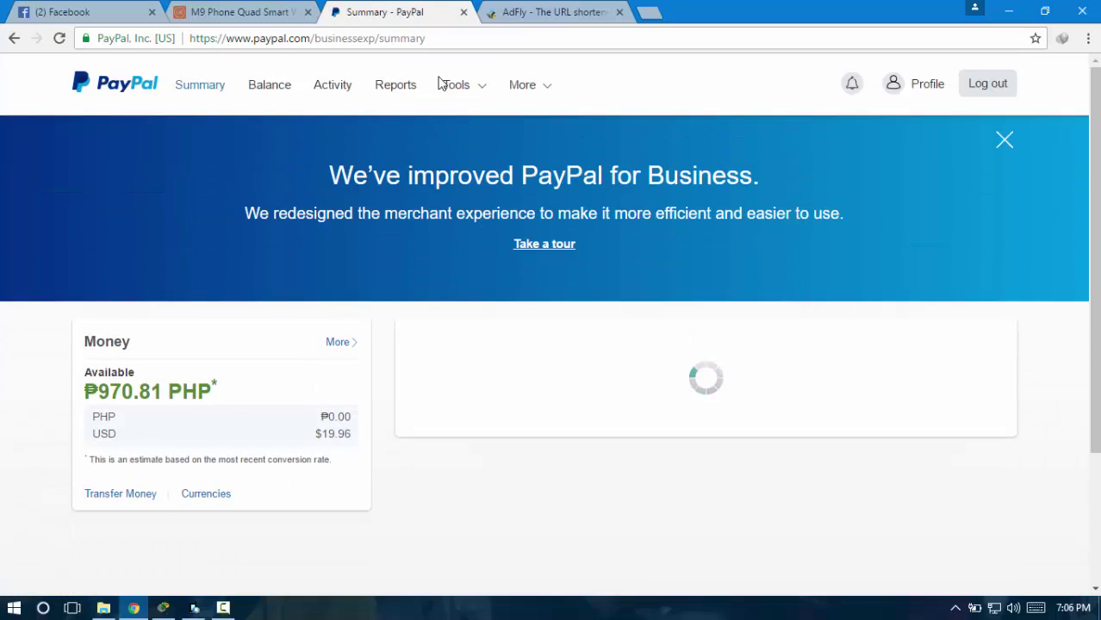
Scroll PayPal's Summary to Recent activity, then return to the Lazada smartwatch product tab
scroll(440, 82, "down", 2)
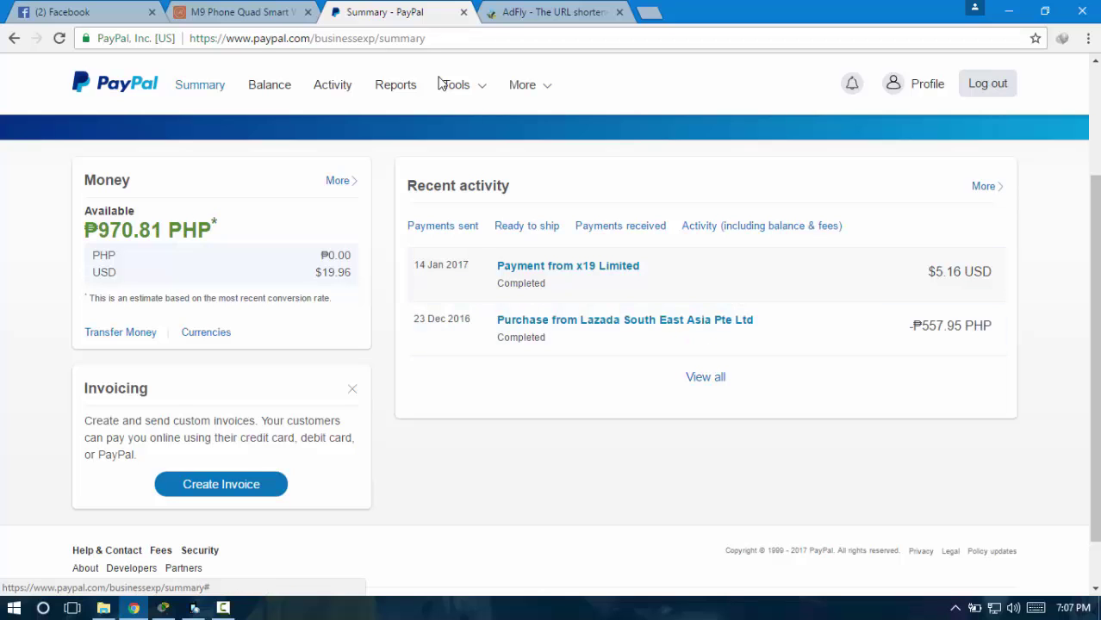
key("ctrl+shift+Tab")
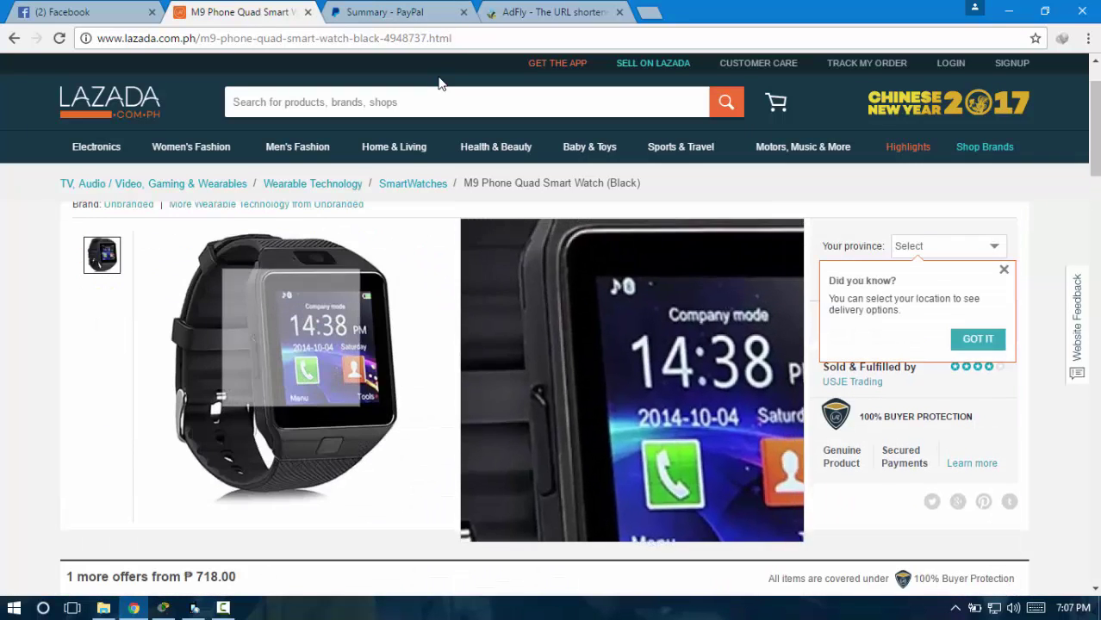
Scroll through the M9 Phone Quad Smart Watch (Black) page, priced ₱680.00, toward checkout
scroll(438, 83, "down", 2)
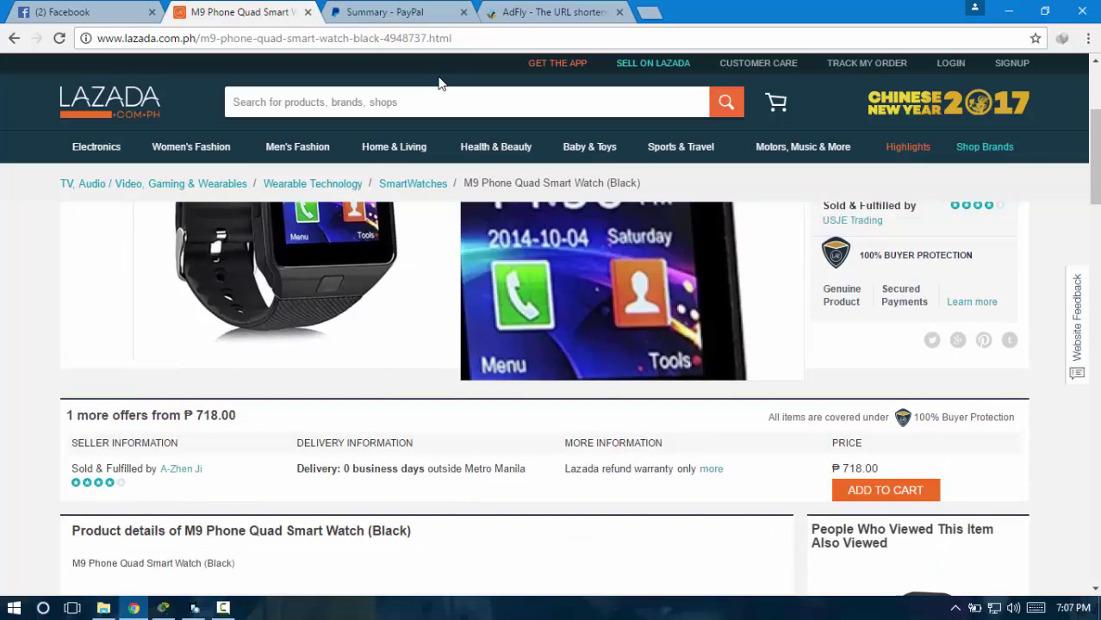
scroll(438, 83, "up", 2)
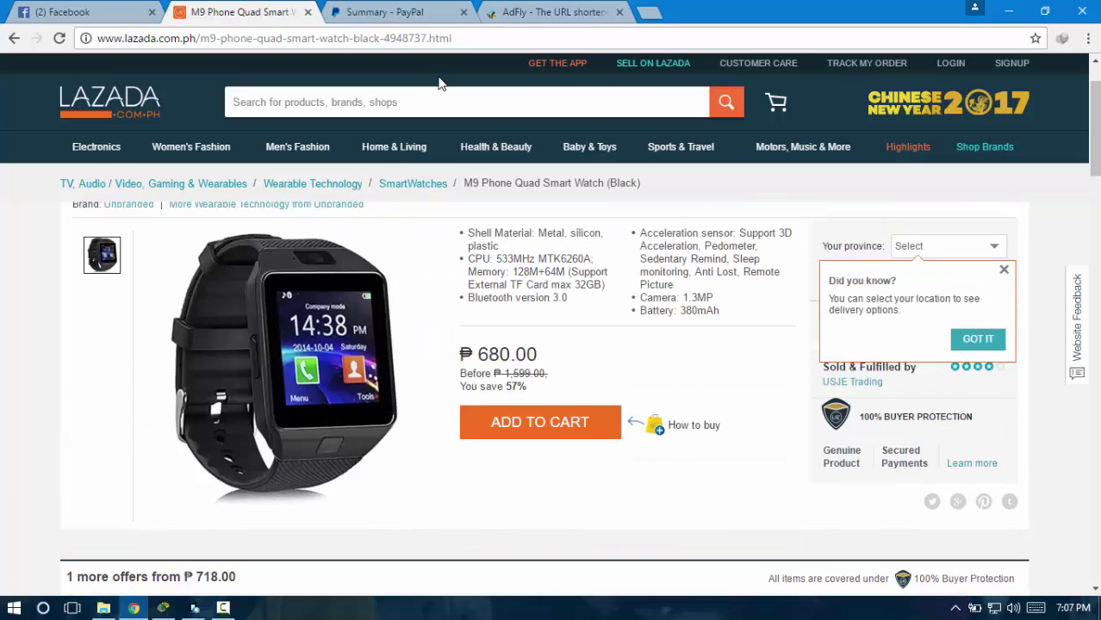
scroll(438, 82, "down", 5)
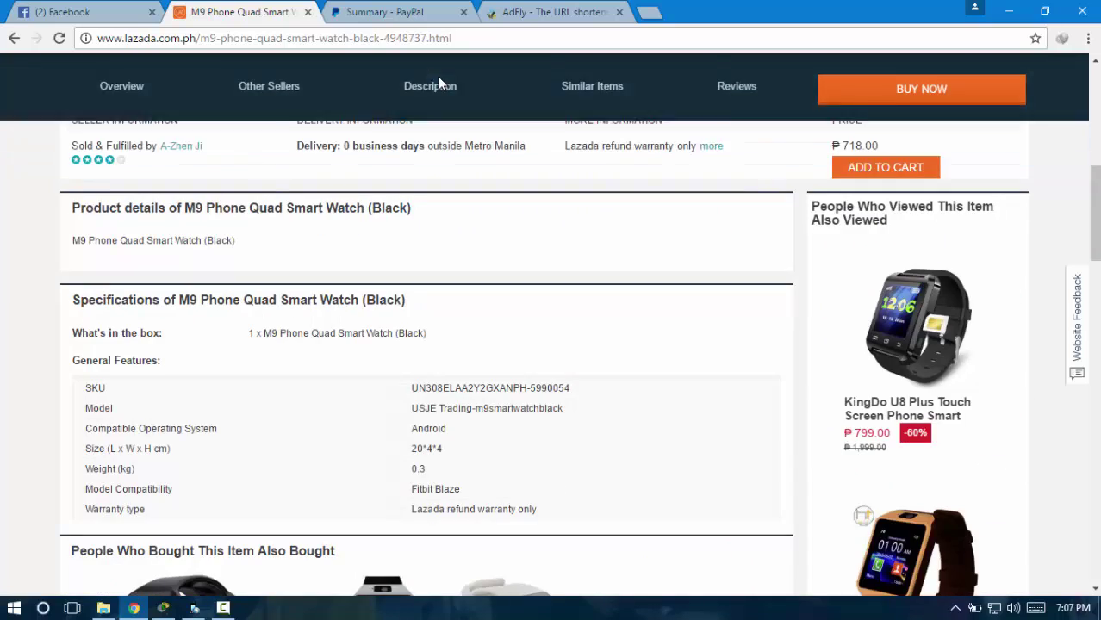
scroll(438, 83, "down", 4)
scroll(438, 83, "up", 7)
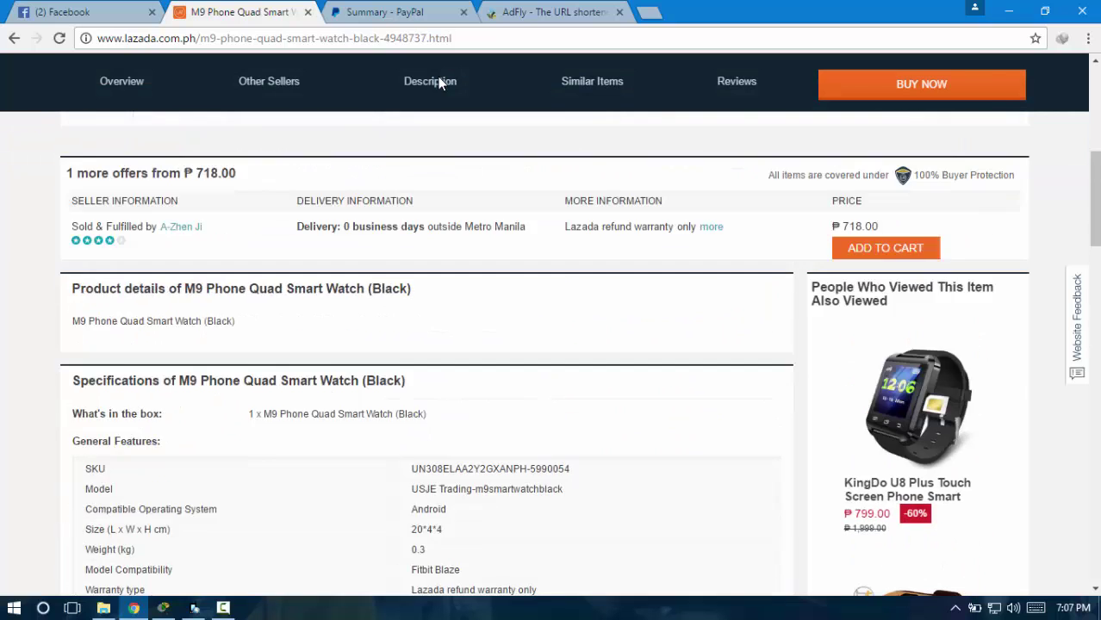
scroll(439, 83, "up", 2)
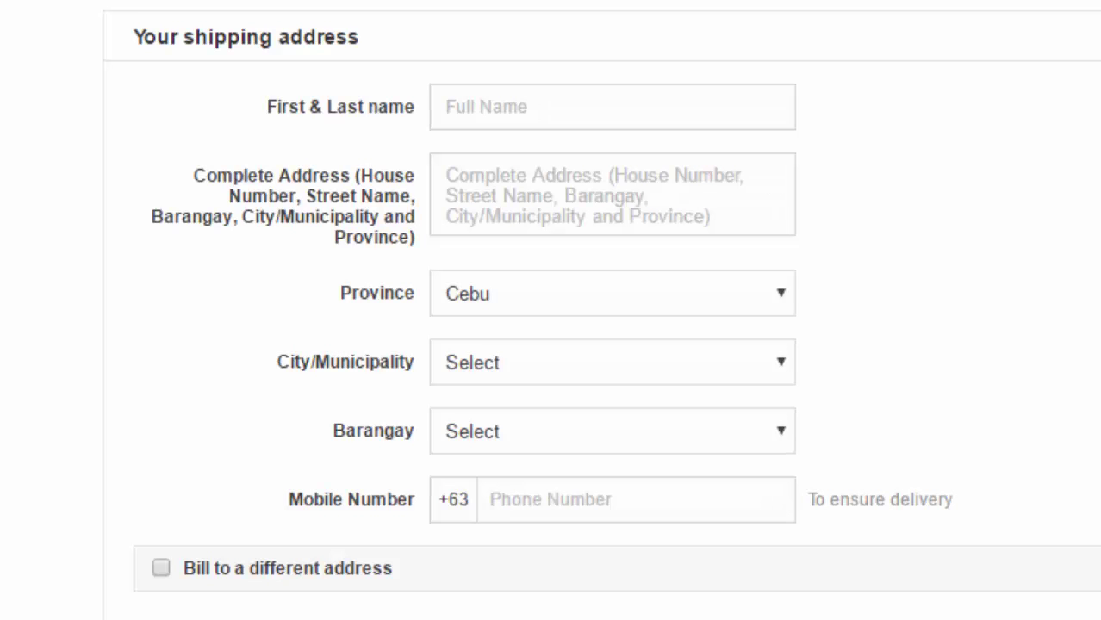
Enter the recipient's full name in First & Last name, ending with the suffix 'Jr.'
left_click(517, 107)
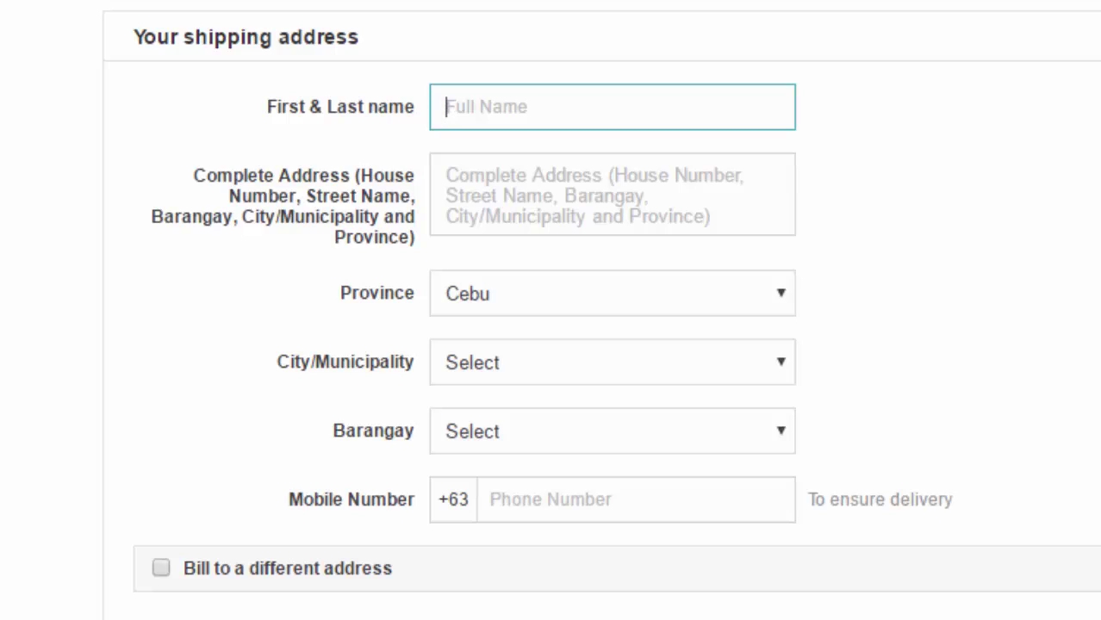
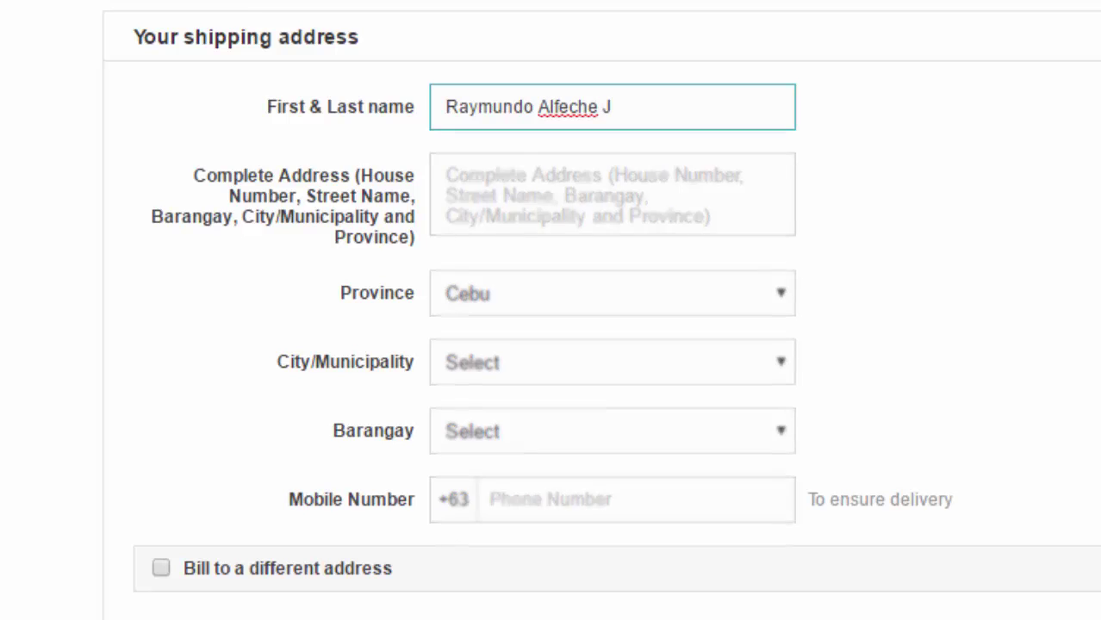
Select the existing text in the Complete Address field for editing
left_click_drag(193, 175, 497, 294)
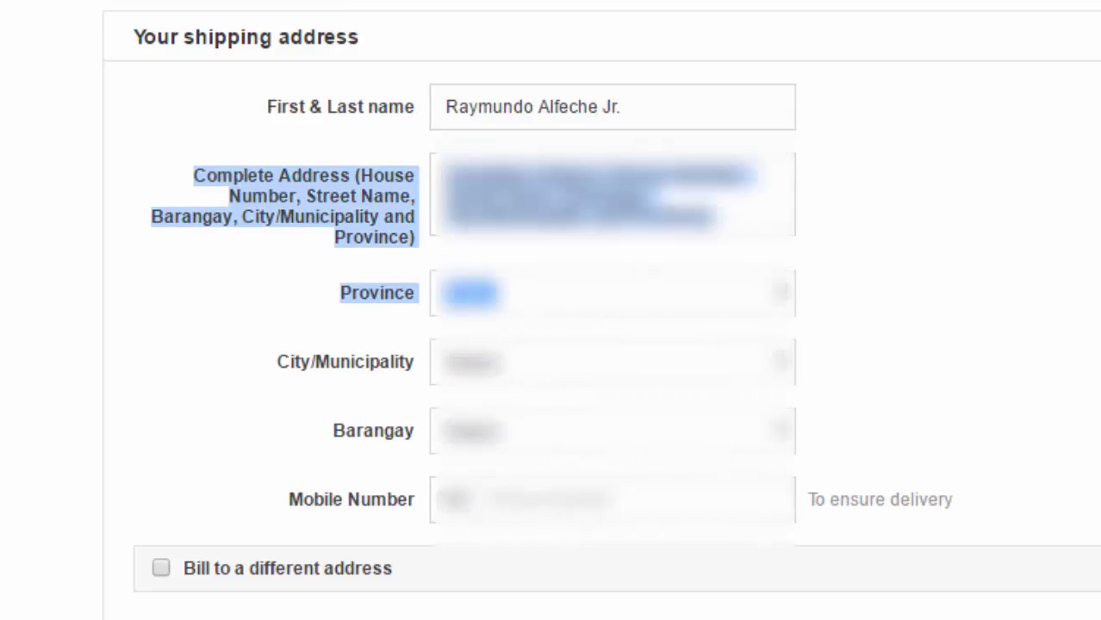
left_click(603, 194)
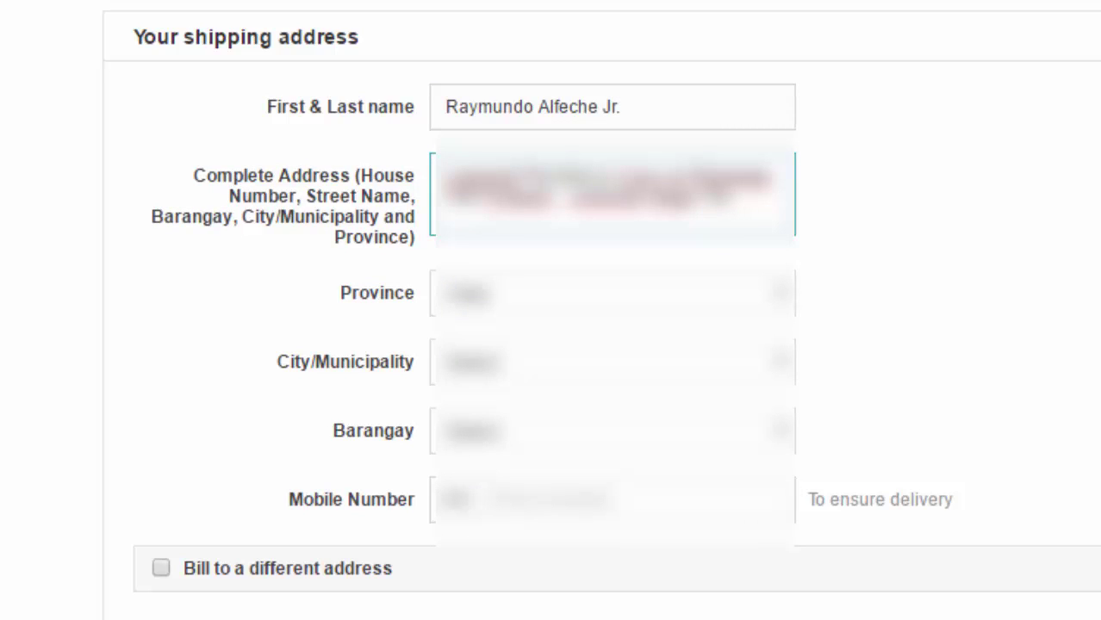
key("shift+ctrl+Left")
key("shift+ctrl+Left")
key("shift+ctrl+Left")
key("shift+ctrl+Left")
key("shift+ctrl+Left")
key("shift+ctrl+Left")
key("shift+ctrl+Left")
key("shift+ctrl+Left")
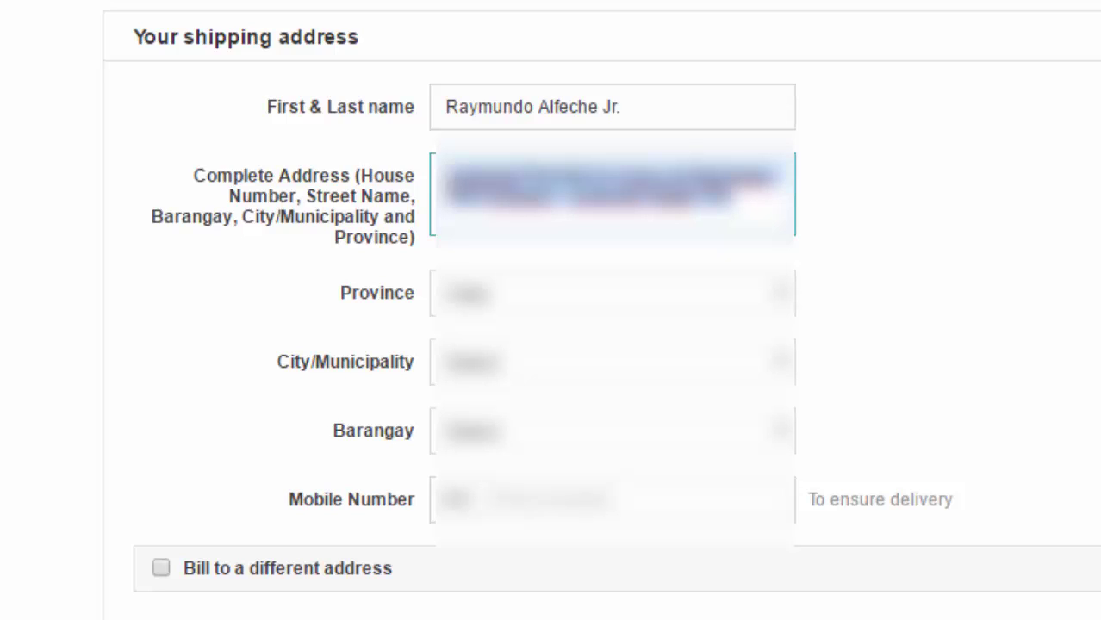
key("Right")
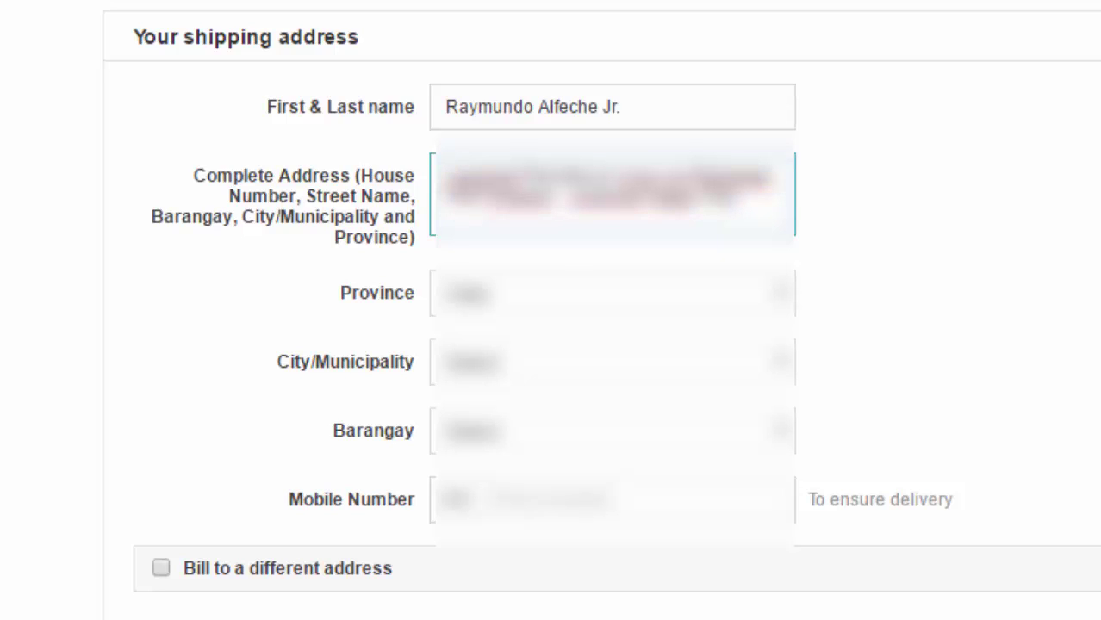
key("shift+ctrl+Left")
key("shift+ctrl+Left")
key("shift+ctrl+Left")
key("shift+ctrl+Left")
key("shift+ctrl+Left")
key("shift+ctrl+Left")
key("shift+ctrl+Left")
key("shift+ctrl+Left")
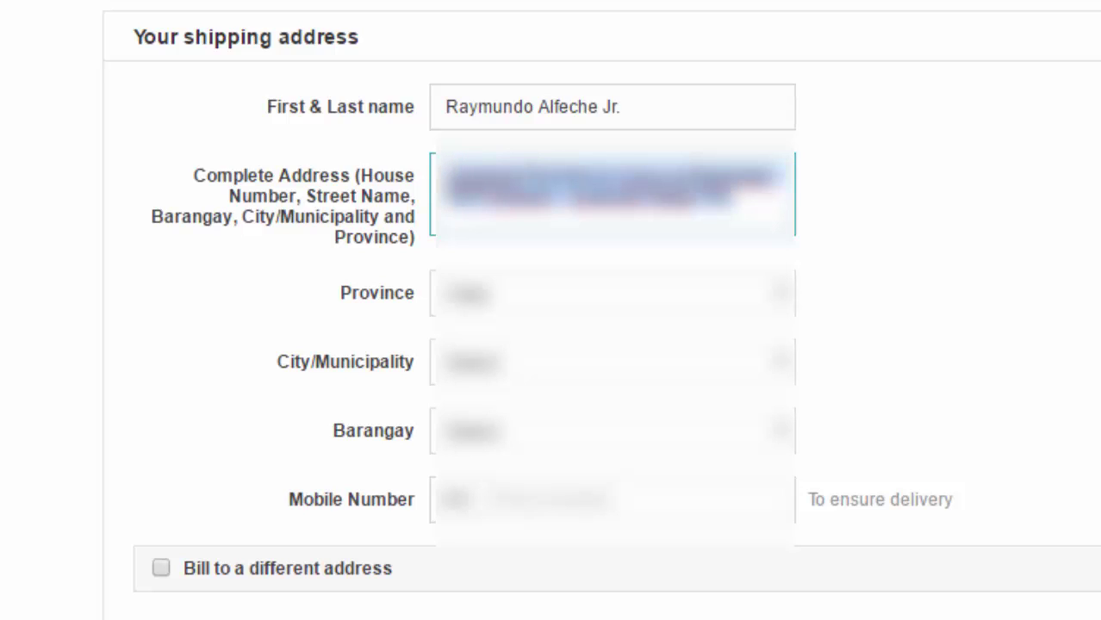
key("Right")
key("shift+ctrl+Left")
key("shift+ctrl+Left")
key("shift+ctrl+Left")
key("shift+ctrl+Left")
key("shift+ctrl+Left")
key("shift+ctrl+Left")
key("shift+ctrl+Left")
key("shift+ctrl+Left")
left_click_drag(737, 202, 441, 172)
Re-choose the province in the shipping address form
left_click(612, 362)
left_click(612, 362)
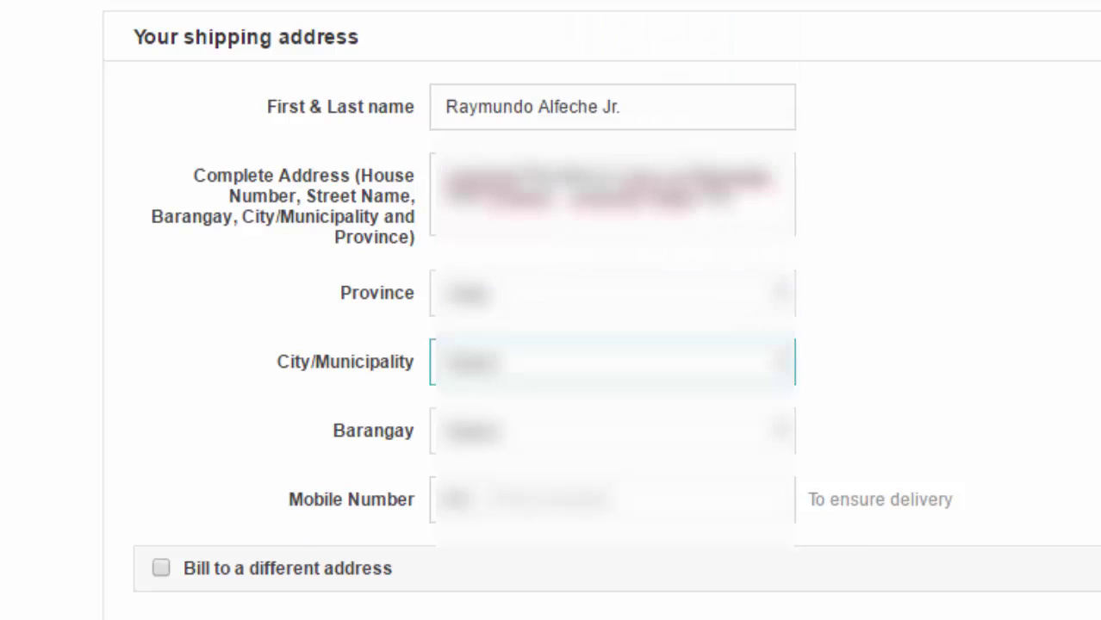
left_click(611, 293)
left_click(469, 324)
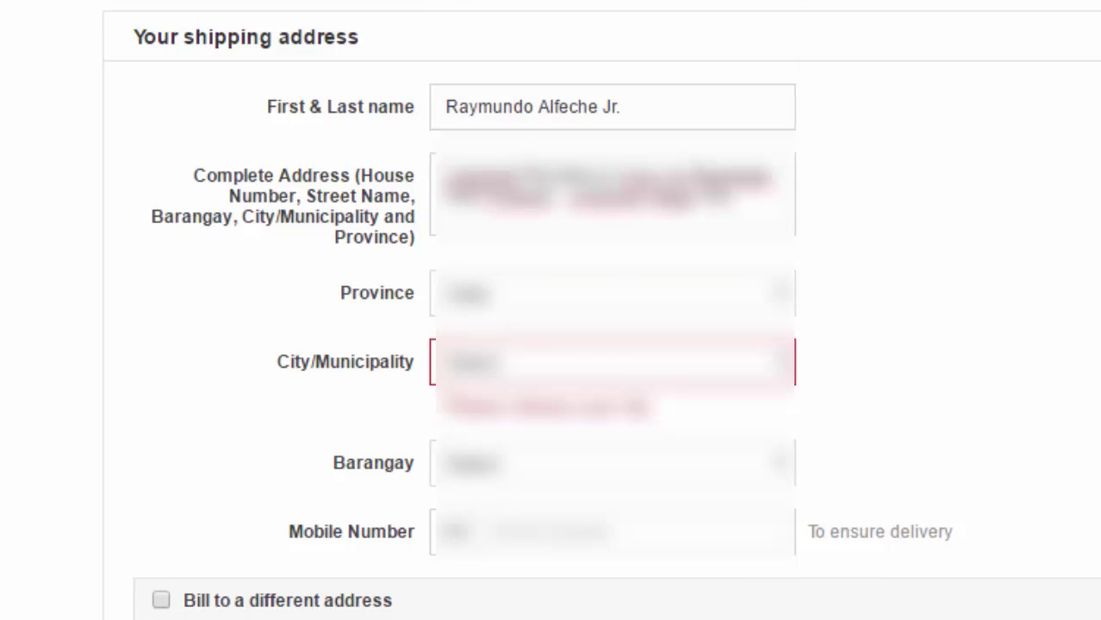
left_click(612, 361)
Pick the City/Municipality from its dropdown by jumping through the list with letter keys
key("s")
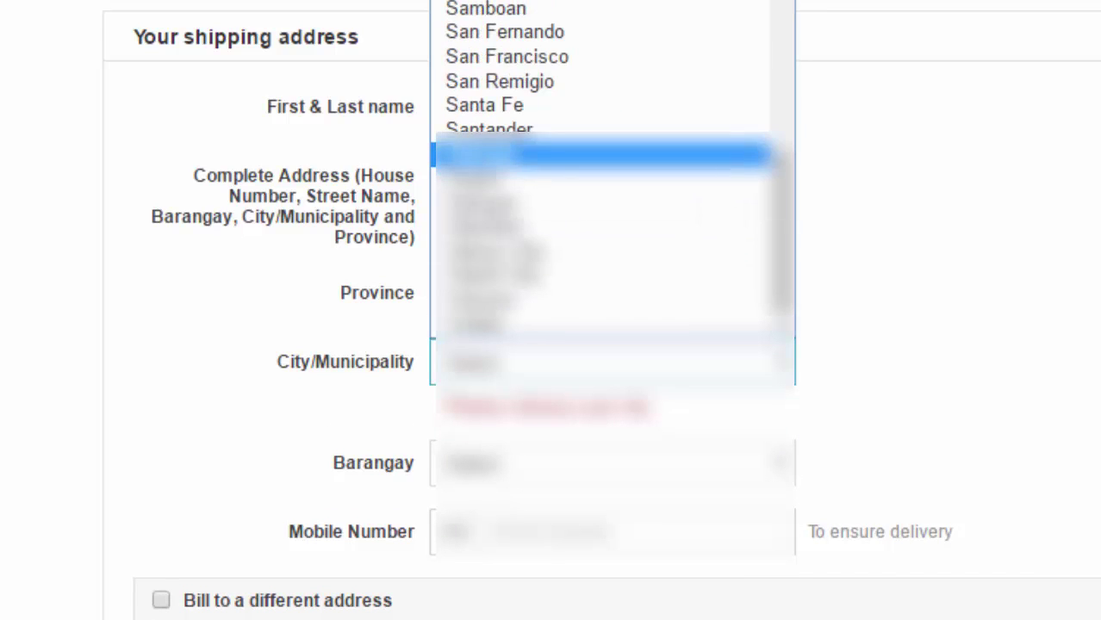
key("Up")
key("d")
key("b")
key("o")
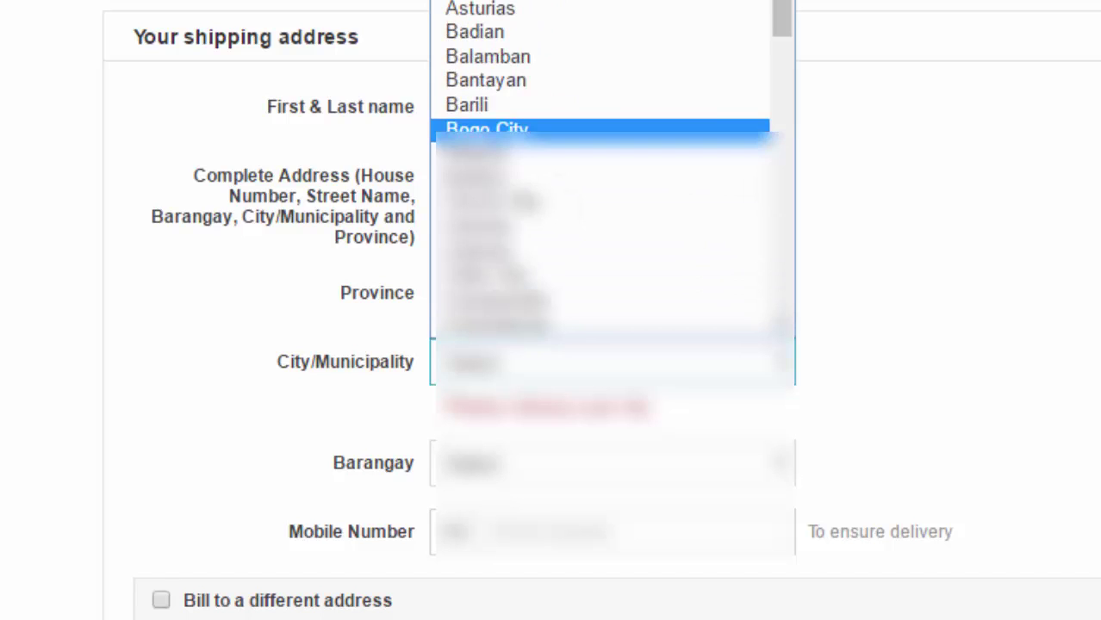
key("s")
key("s")
key("m")
key("m")
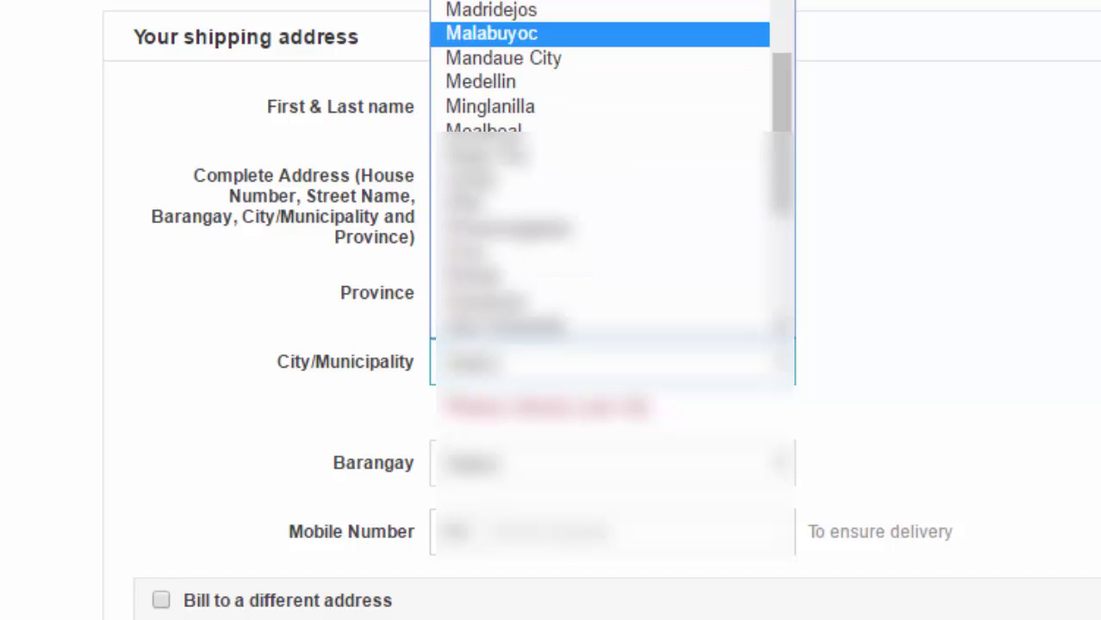
key("Down")
key("Down")
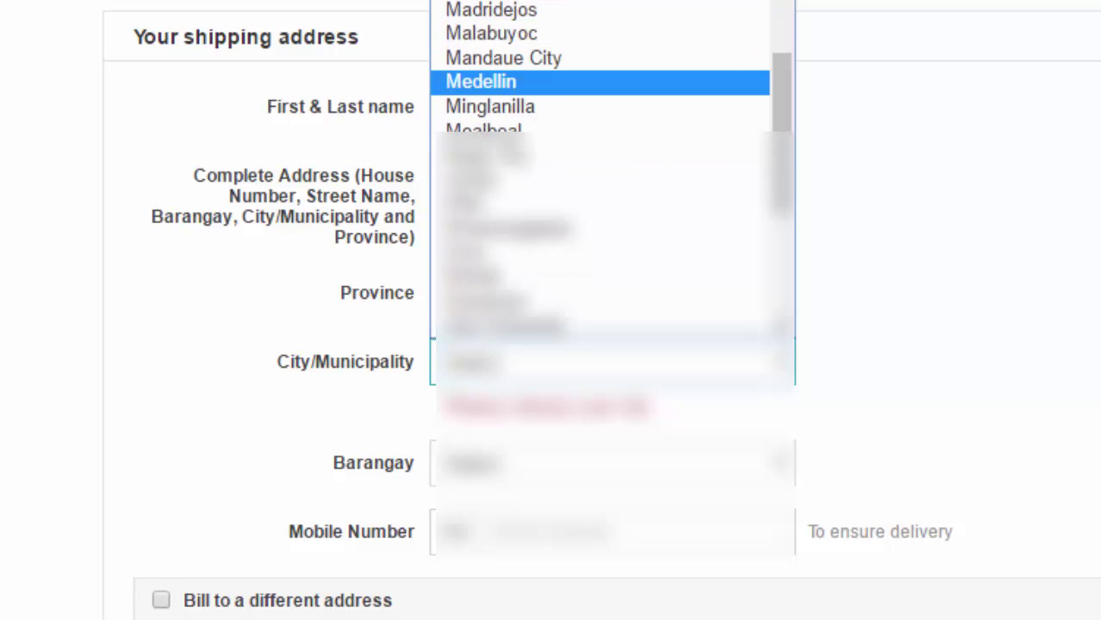
key("Down")
key("s")
key("m")
key("d")
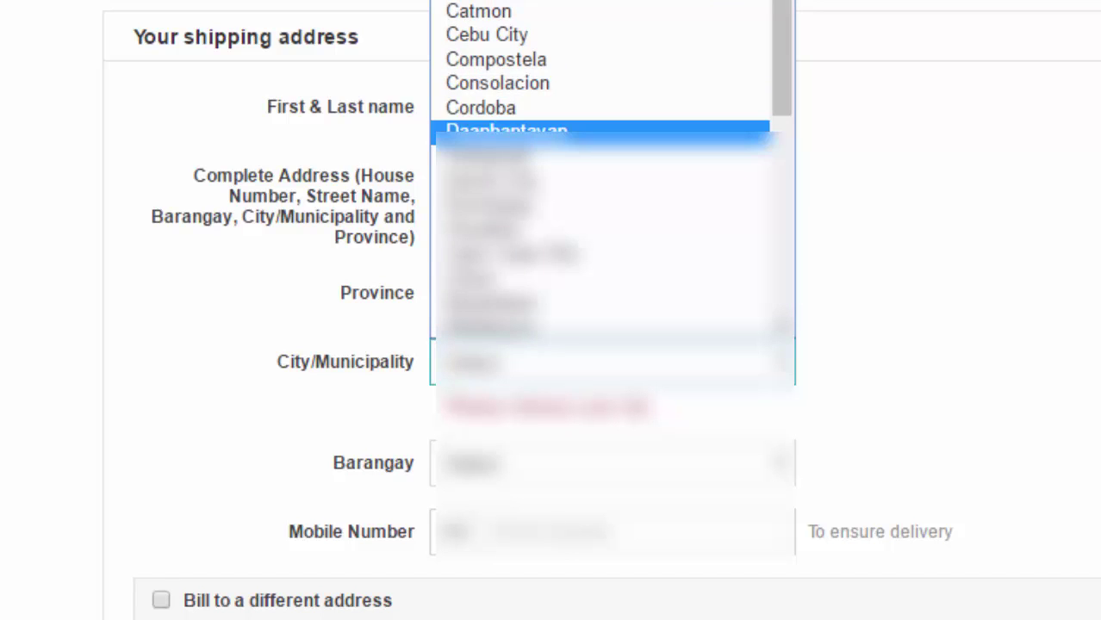
key("s")
key("Up")
key("Up")
key("Up")
key("Up")
key("m")
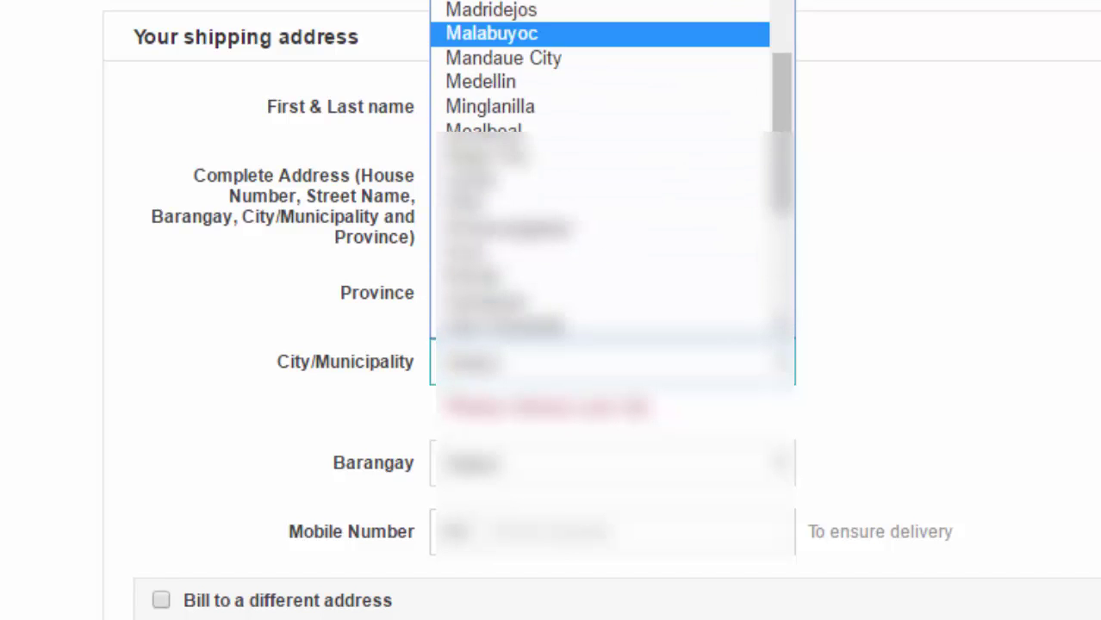
key("n")
key("Return")
key("Tab")
key("alt+Down")
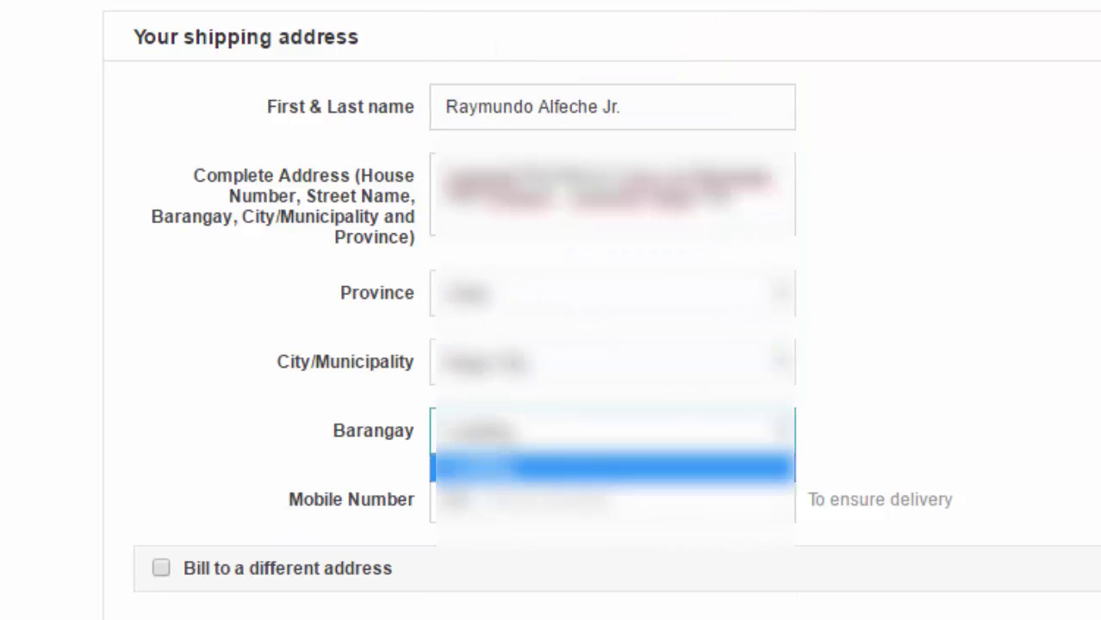
Pick a barangay from the Barangay dropdown to clear its missing-barangay warning
key("Tab")
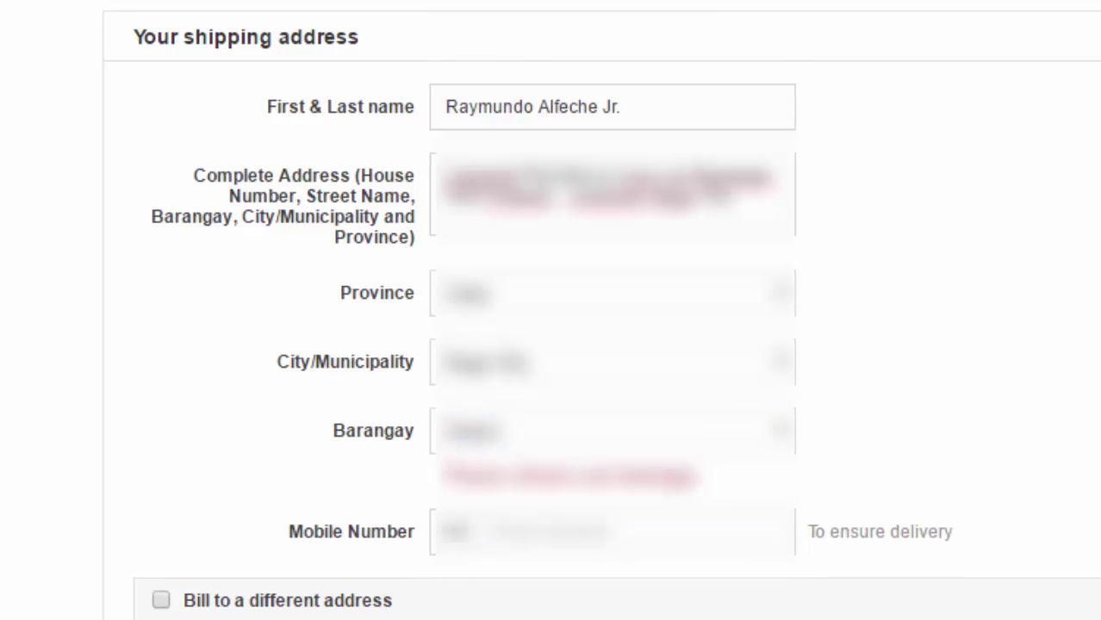
key("shift+Tab")
key("alt+Down")
key("c")
key("b")
key("d")
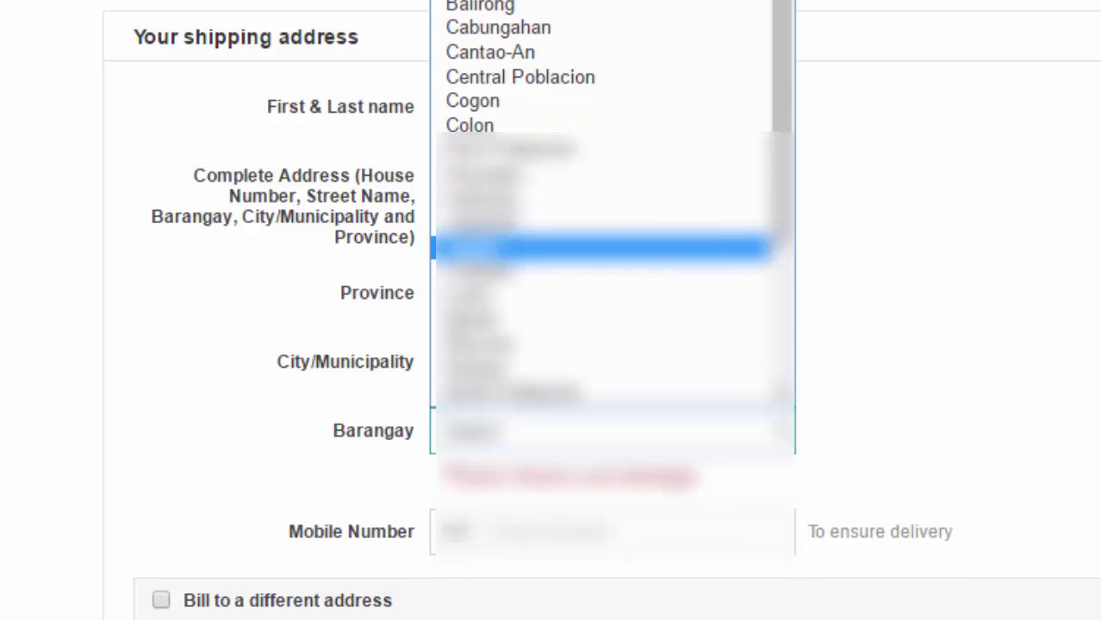
key("Down")
key("Down")
key("Down")
key("Up")
key("Up")
key("s")
key("i")
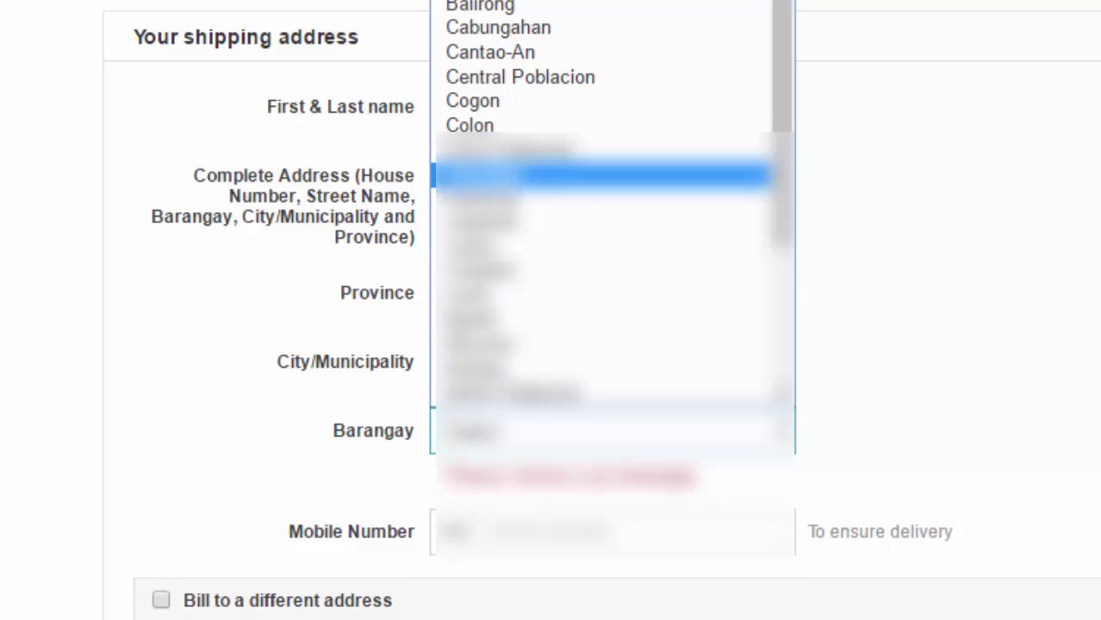
key("Down")
key("Return")
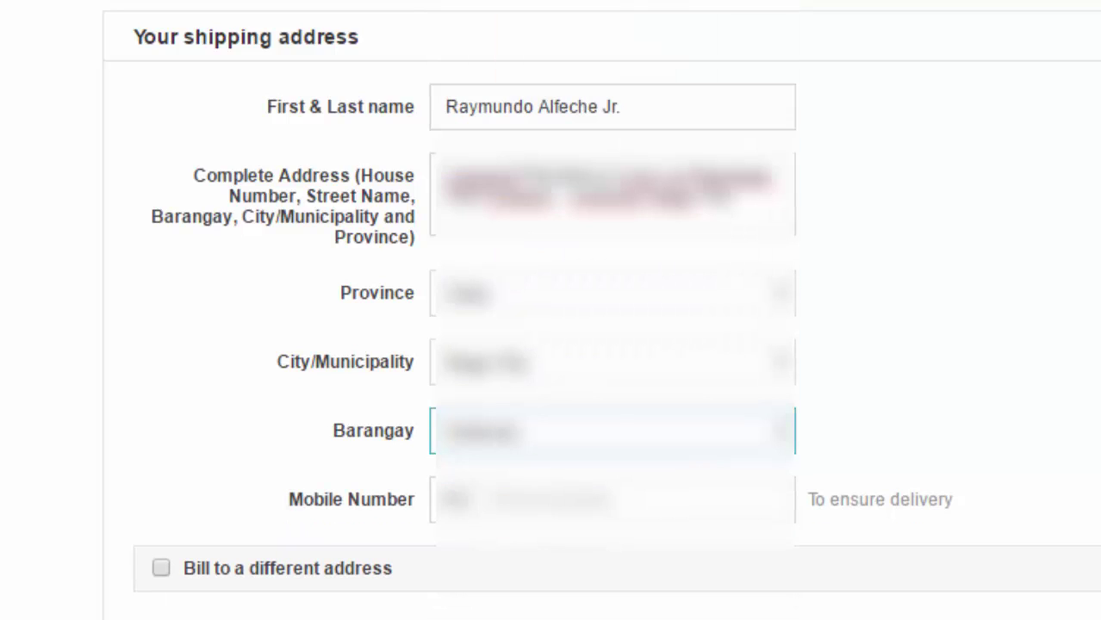
left_click(611, 499)
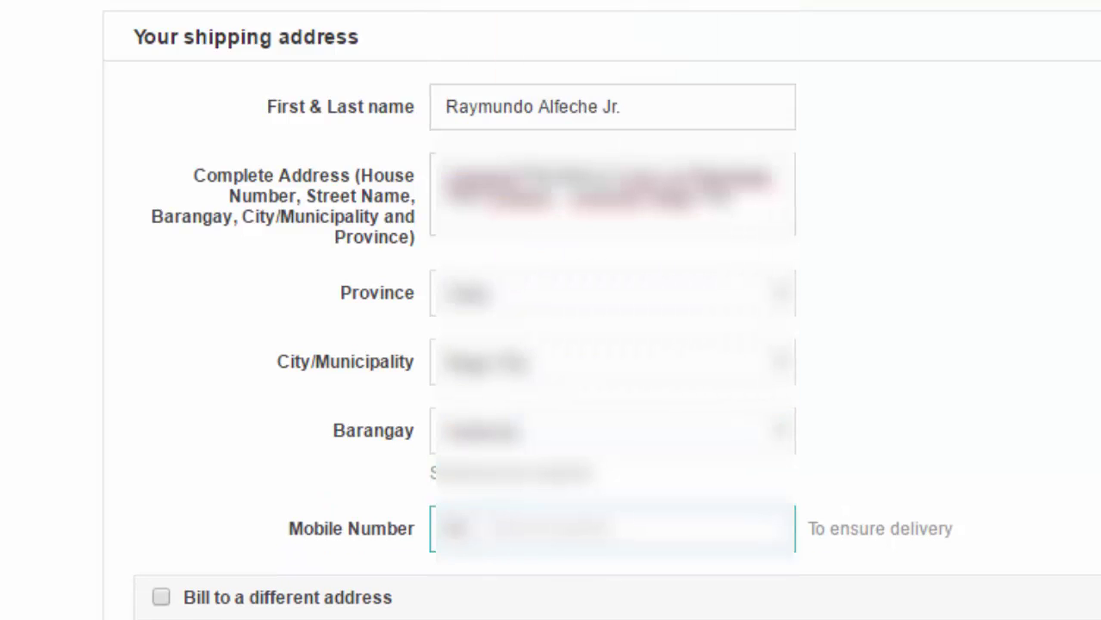
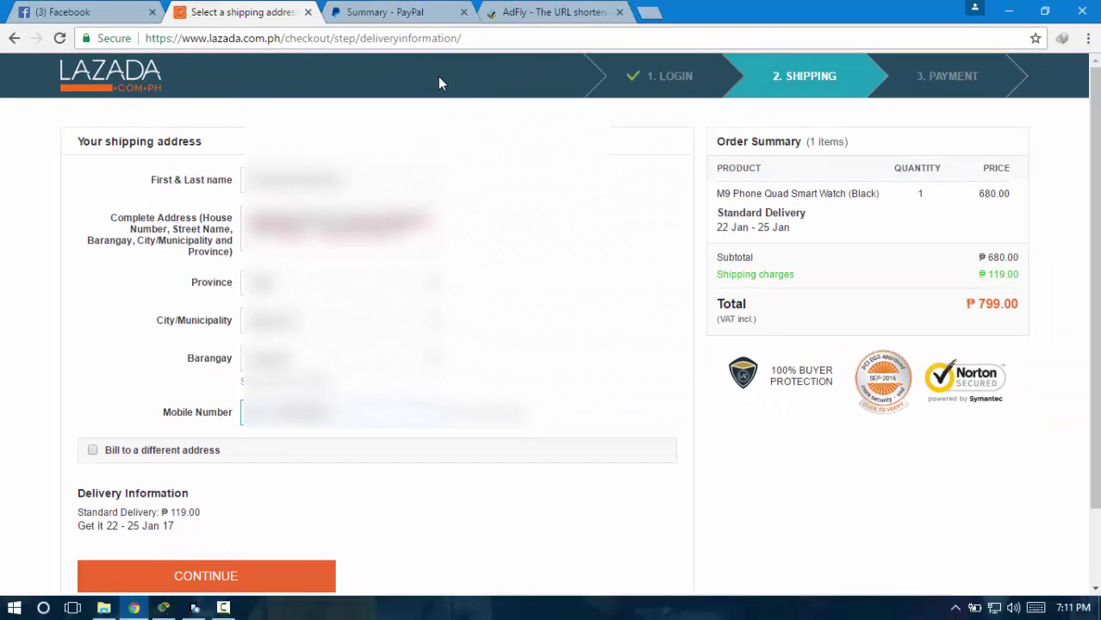
Scroll the checkout to reach the Payment step with PayPal selected, totalling ₱799.00
scroll(437, 81, "down", 1)
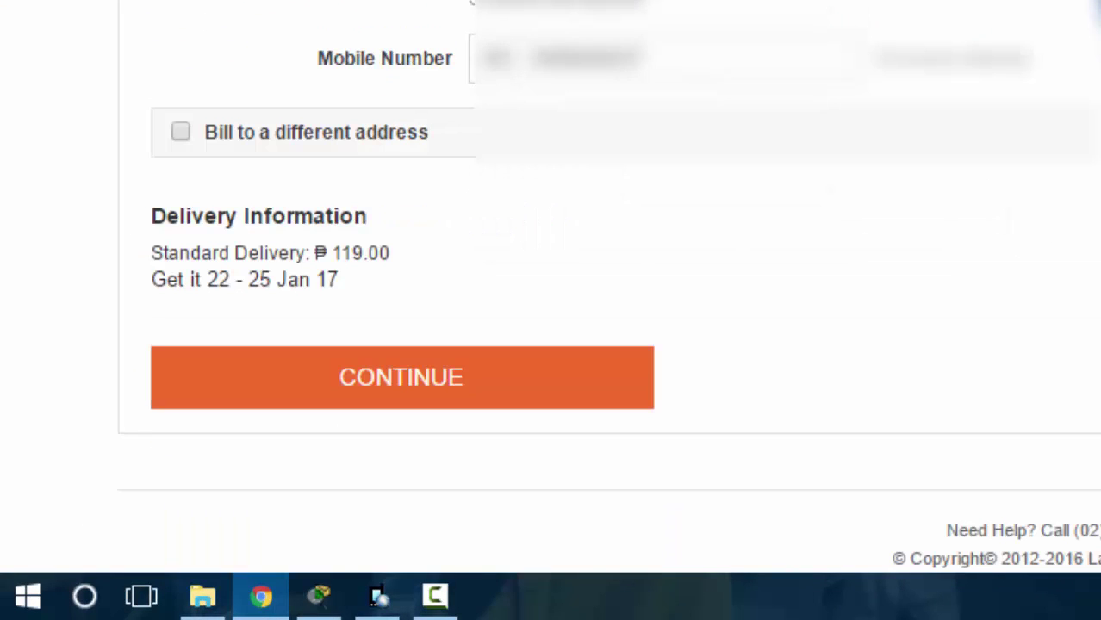
scroll(551, 284, "up", 1)
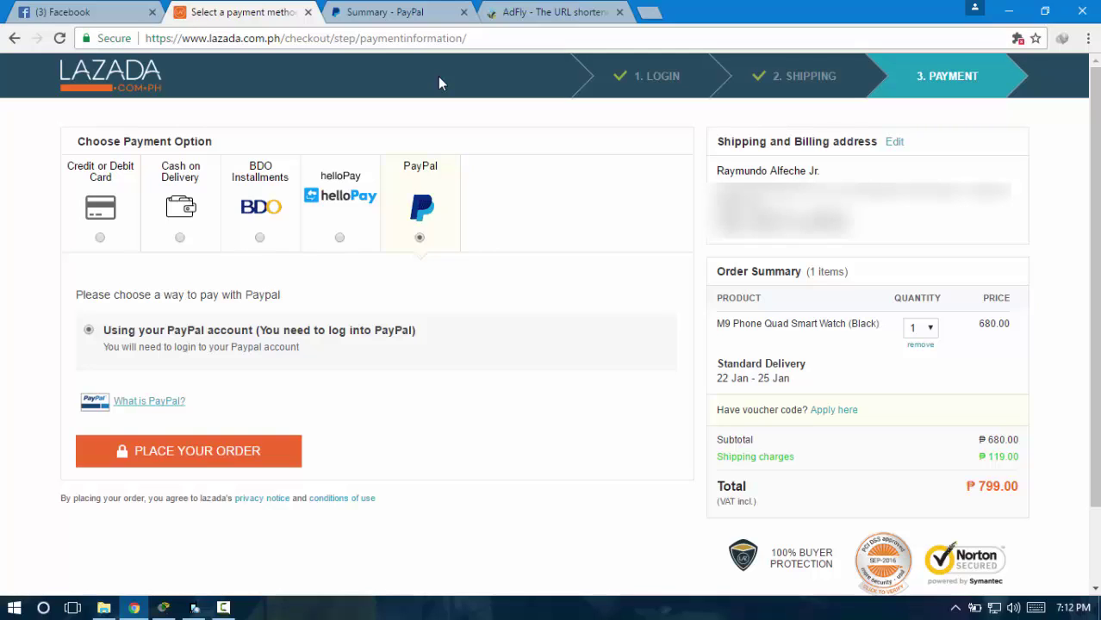
key("Tab")
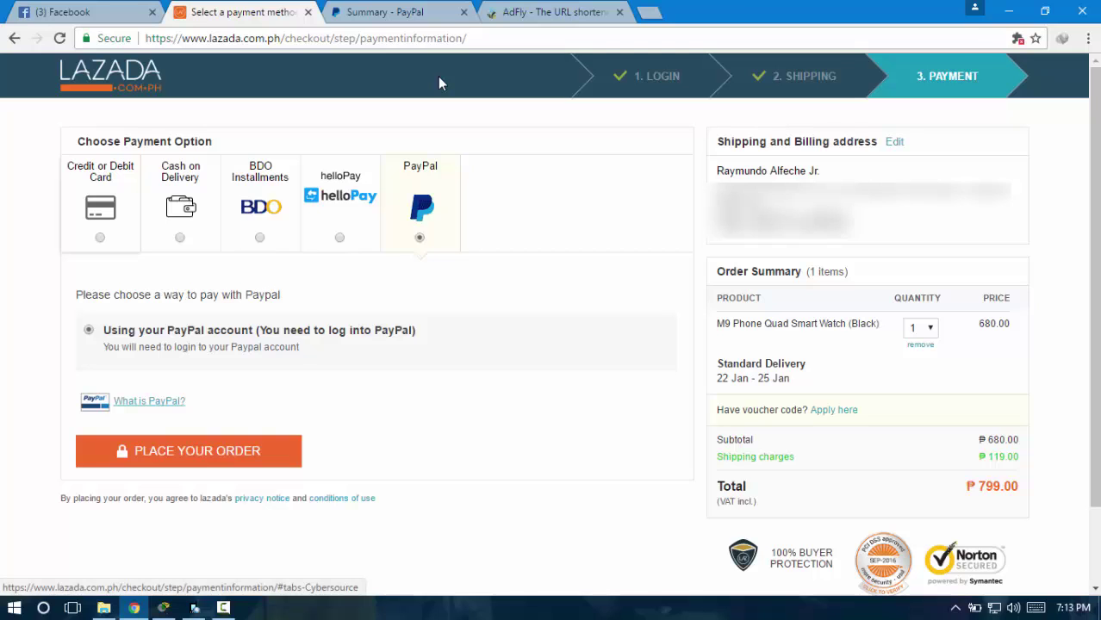
key("Return")
key("Tab")
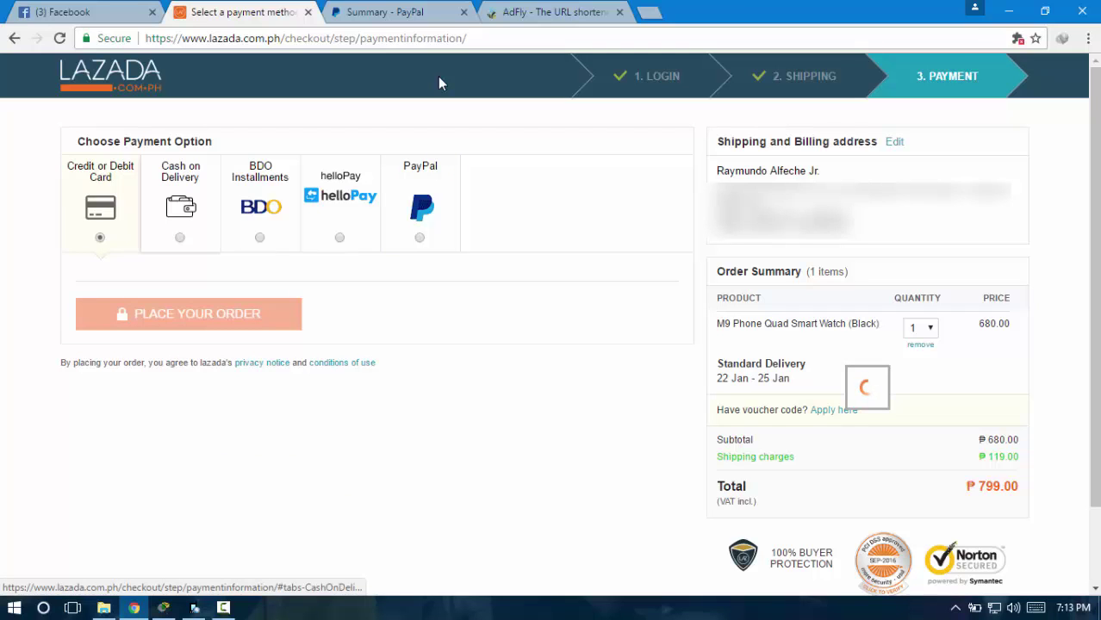
key("Return")
key("Tab")
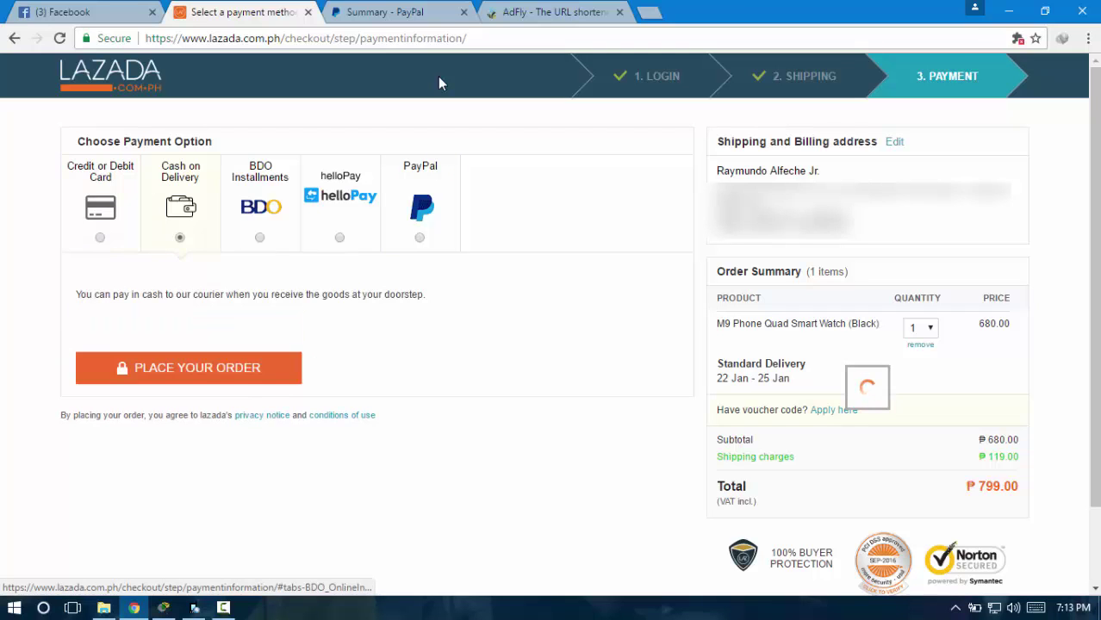
key("Return")
key("Tab")
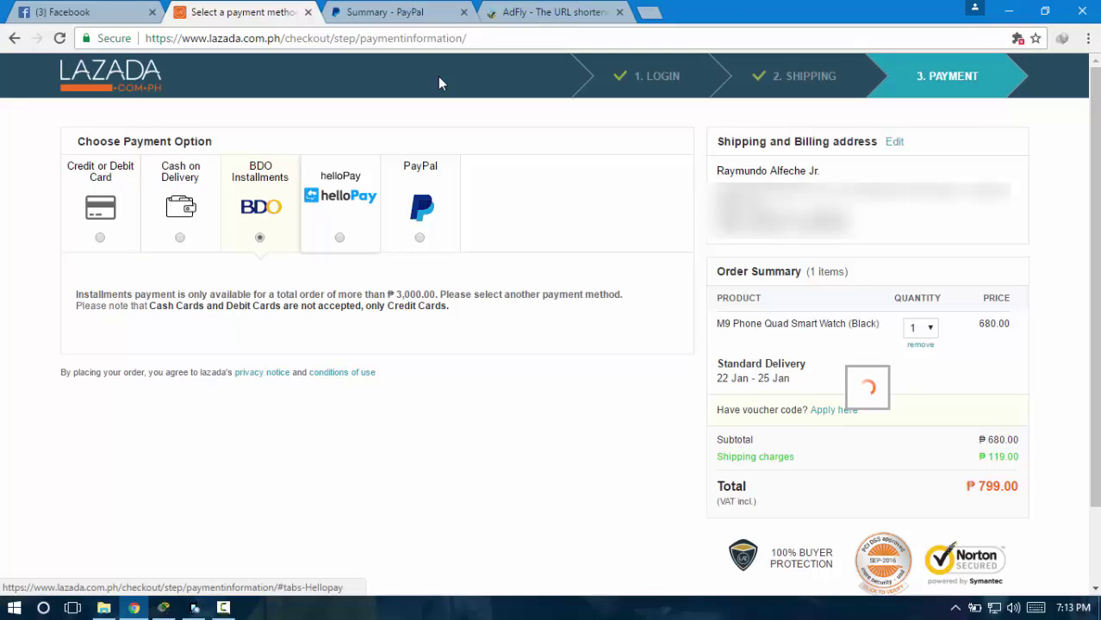
key("Return")
key("Tab")
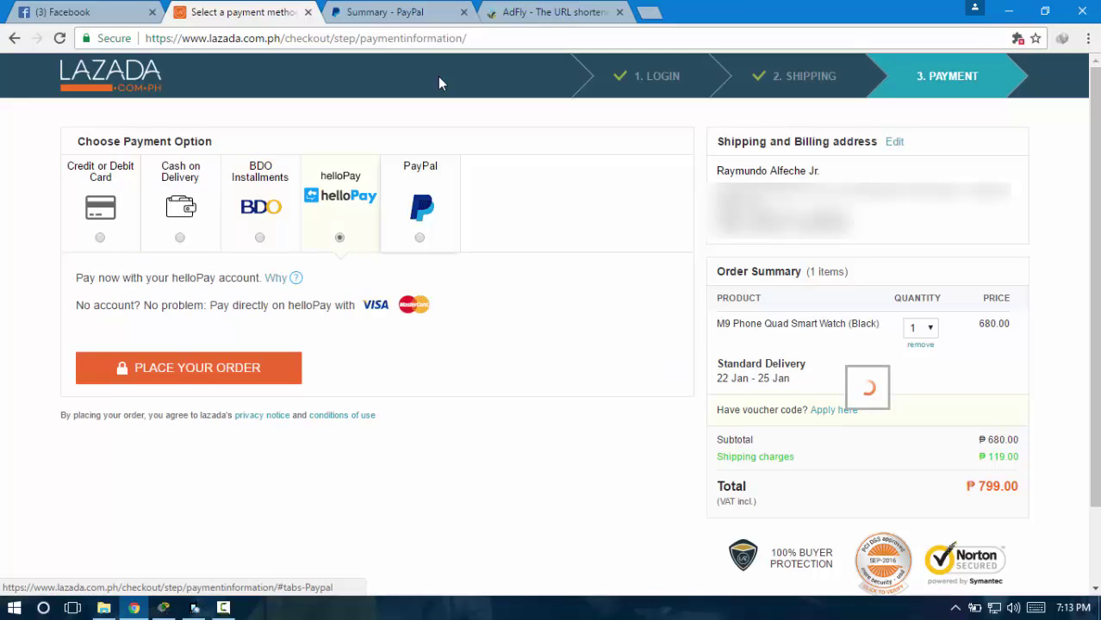
key("Return")
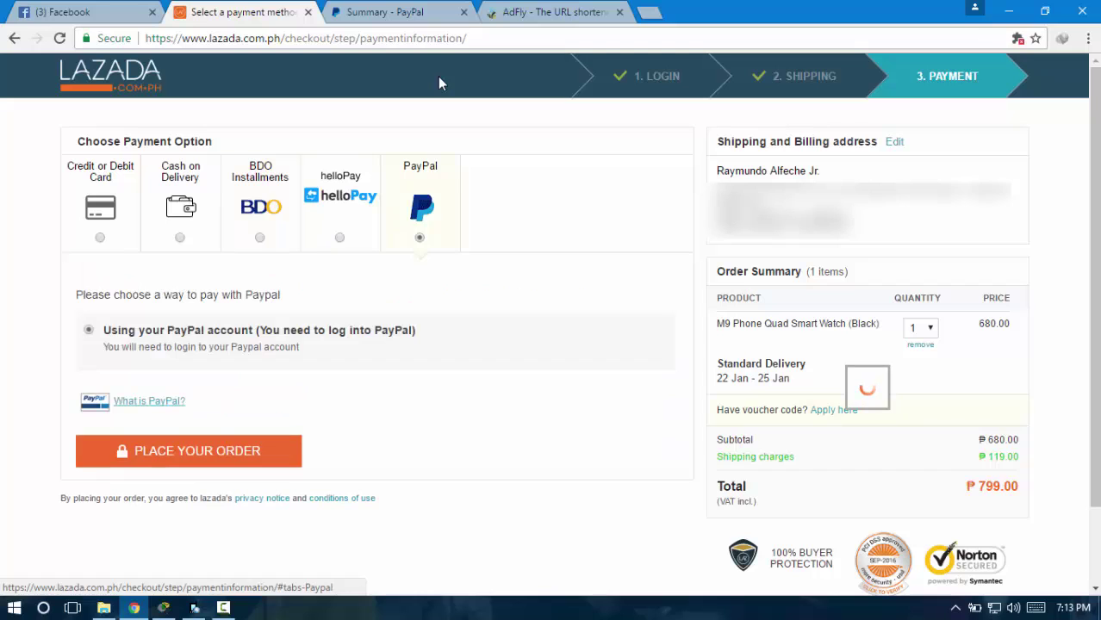
key("Tab")
key("Return")
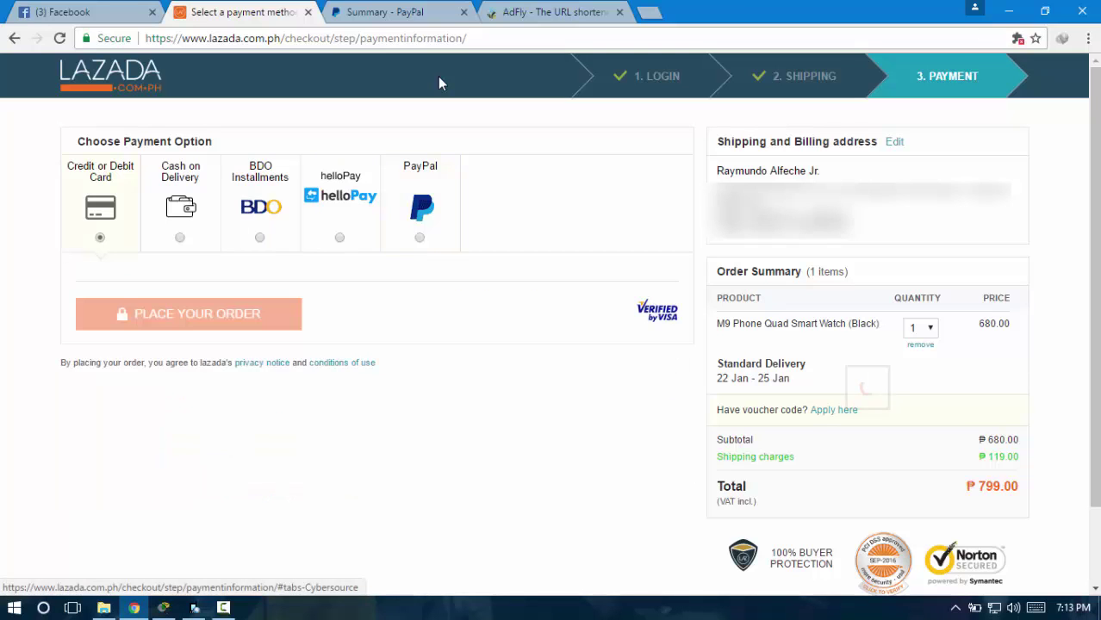
key("Tab")
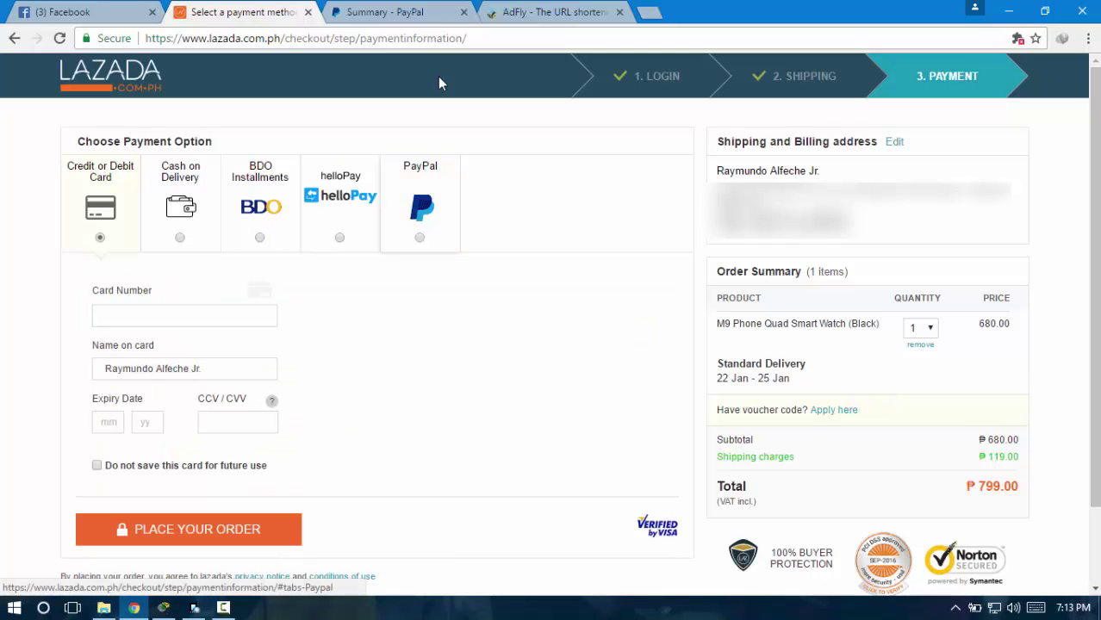
key("Return")
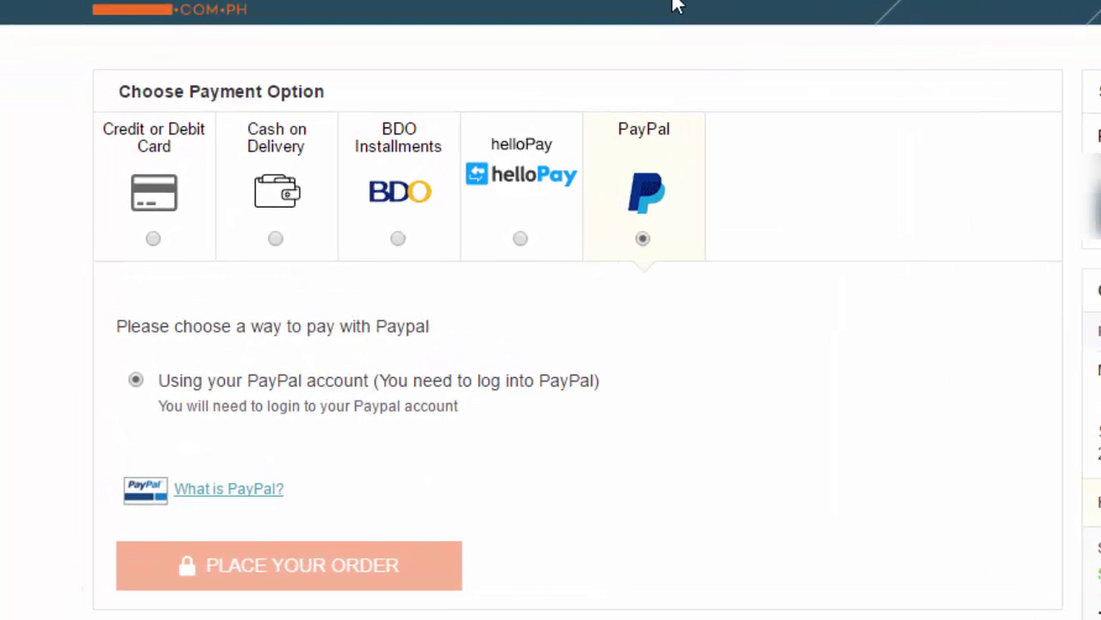
Place the ₱799.00 order using PayPal payment
scroll(676, 4, "down", 1)
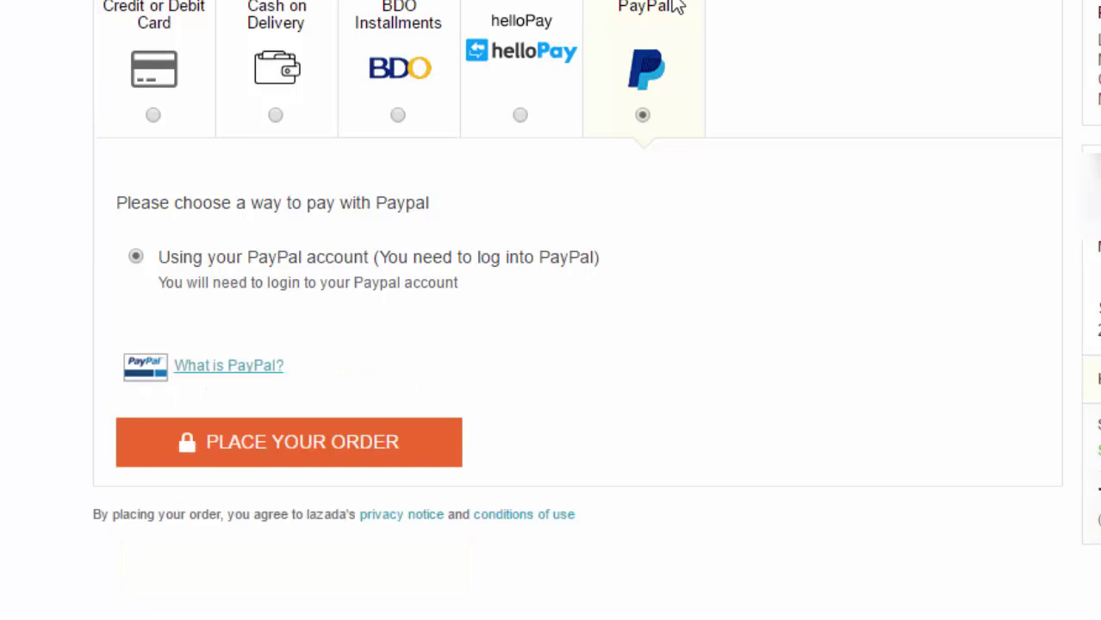
key("Return")
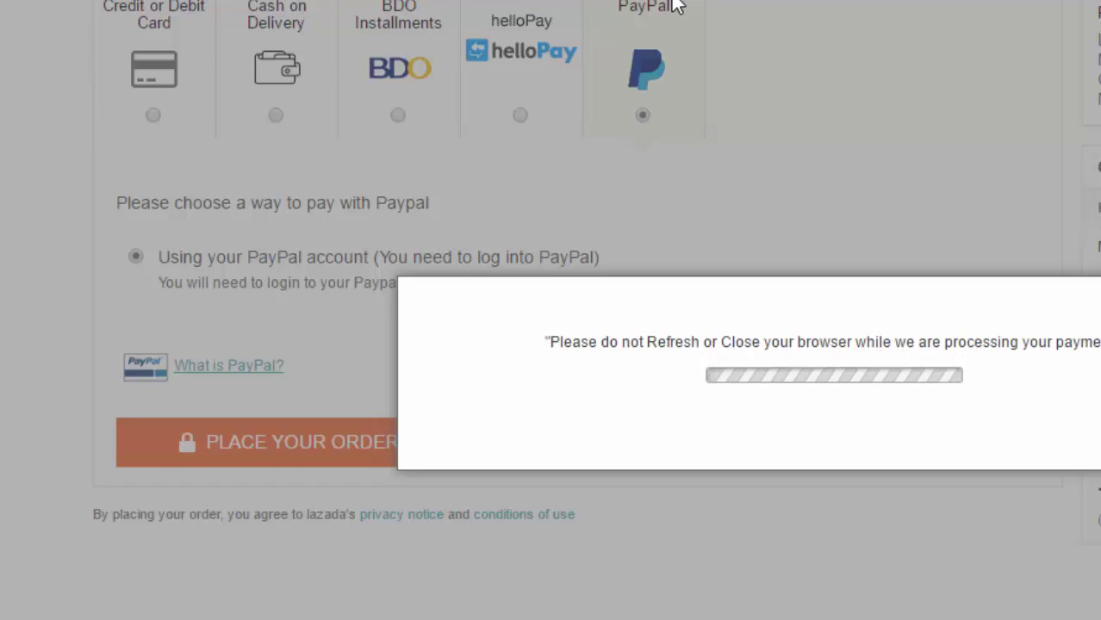
scroll(676, 6, "up", 2)
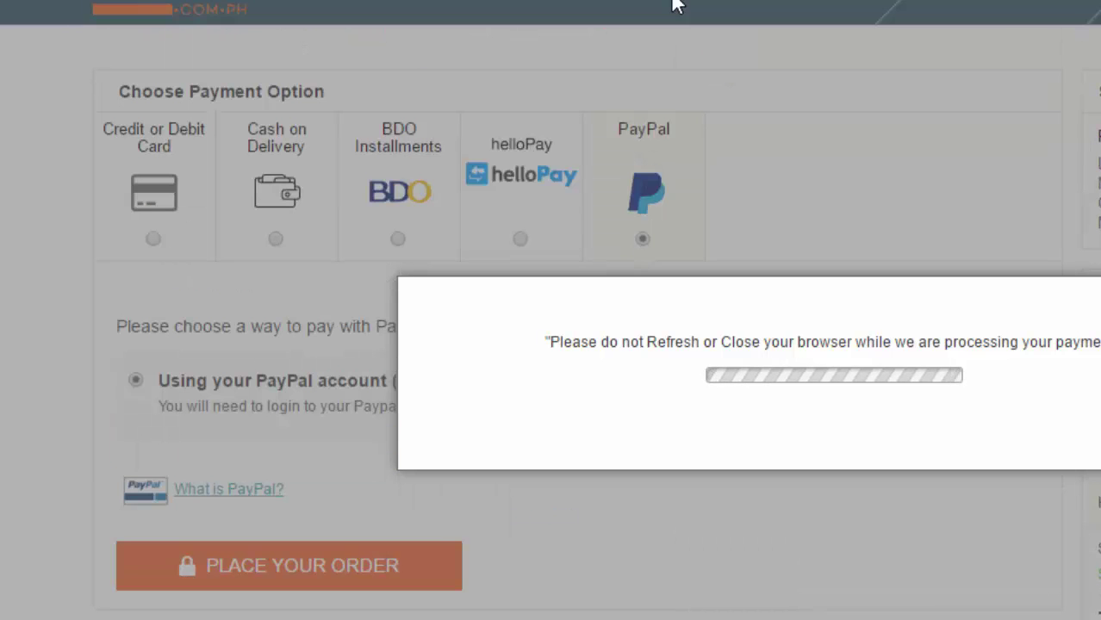